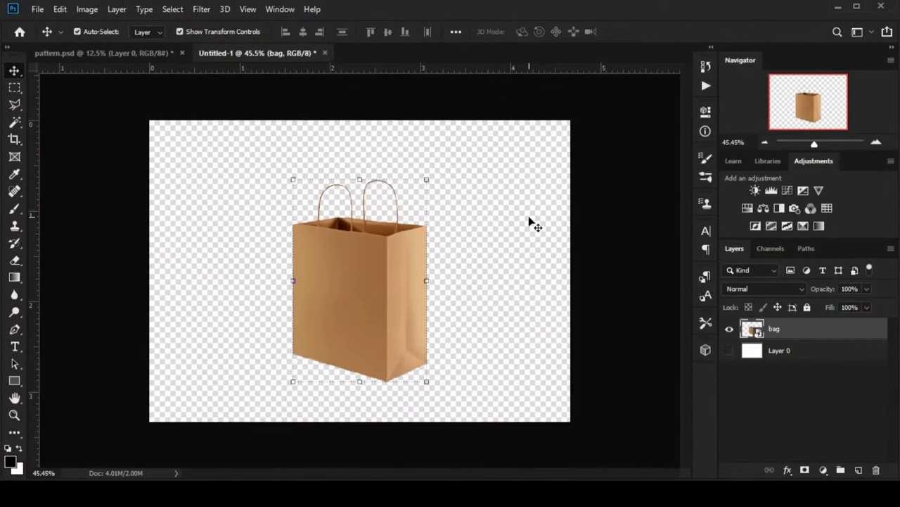
# Nudge the bag layer slightly down and rasterize it from a smart object into pixels.
pyautogui.moveTo(339, 303)
pyautogui.mouseDown()
pyautogui.moveTo(344, 294)
pyautogui.moveTo(373, 296)
pyautogui.mouseUp()
pyautogui.rightClick(803, 326)
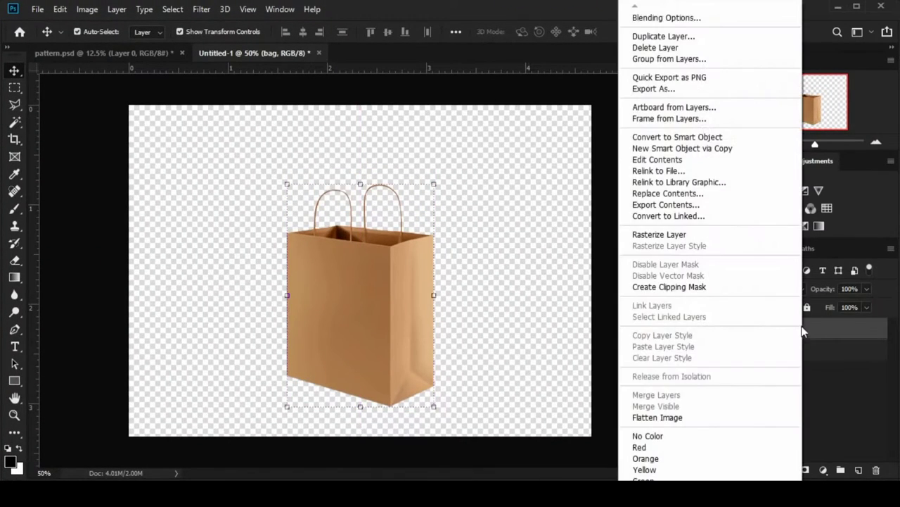
pyautogui.click(664, 234)
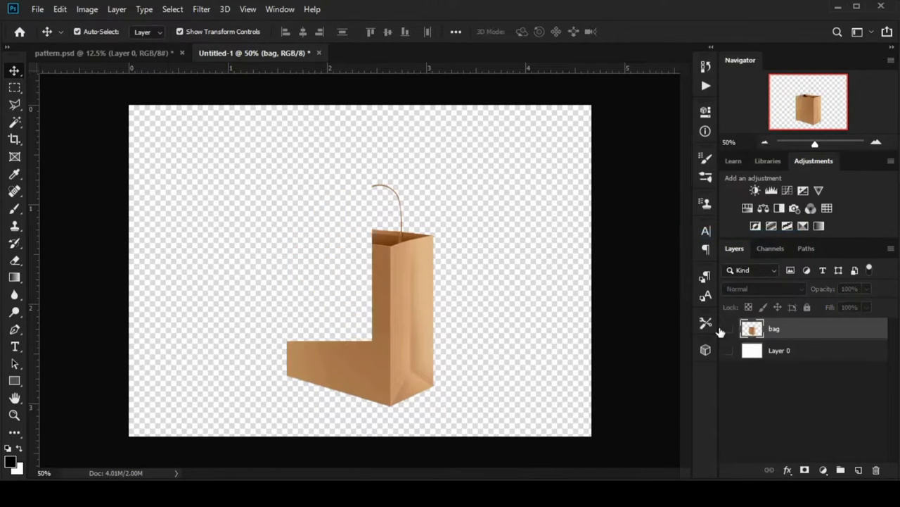
# Copy the flower pattern from pattern.psd and add an empty Layer 1 in Untitled-1.
pyautogui.click(141, 53)
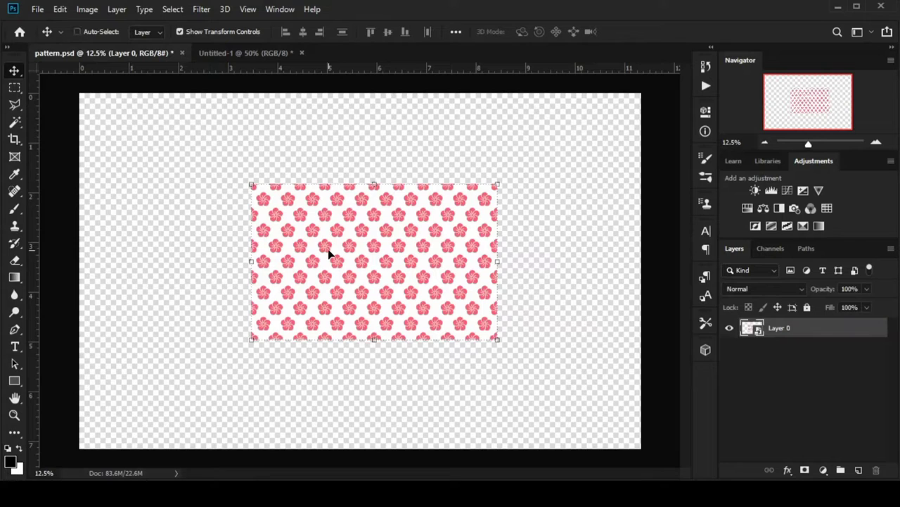
pyautogui.hotkey('ctrl', 'c')
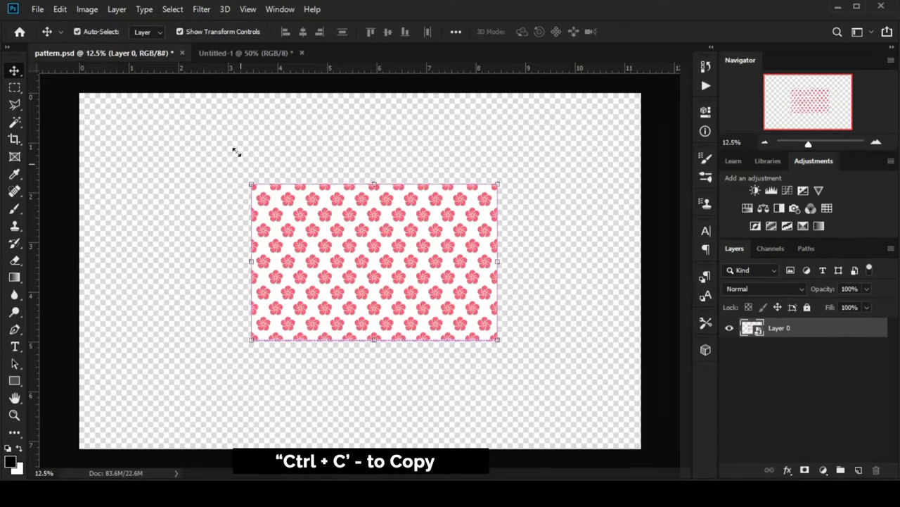
pyautogui.click(232, 55)
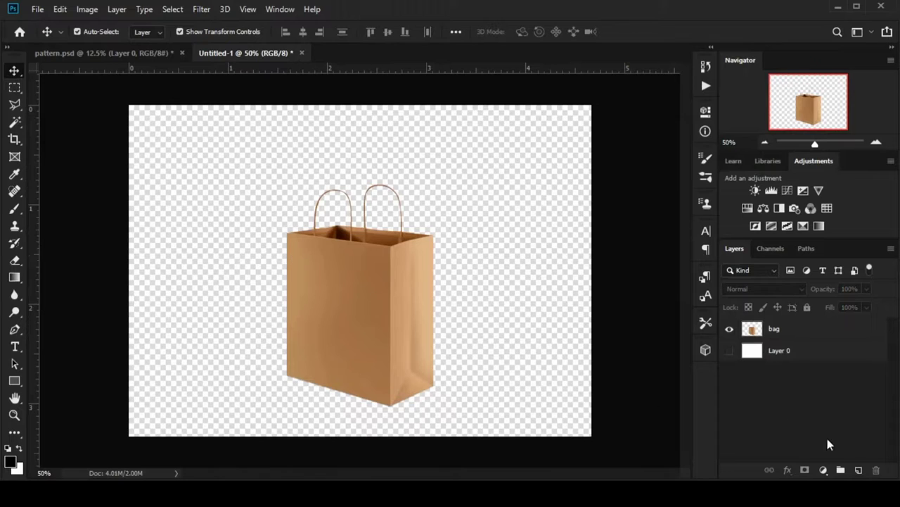
pyautogui.click(857, 469)
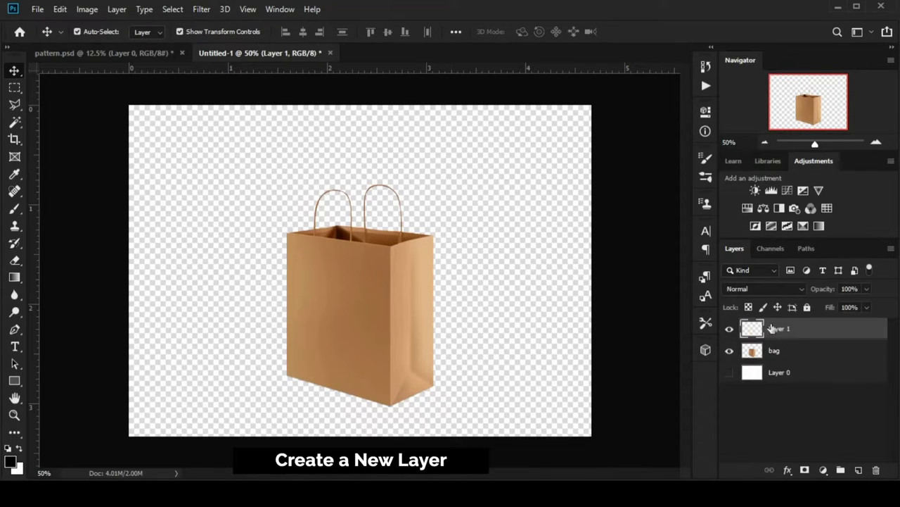
pyautogui.click(200, 10)
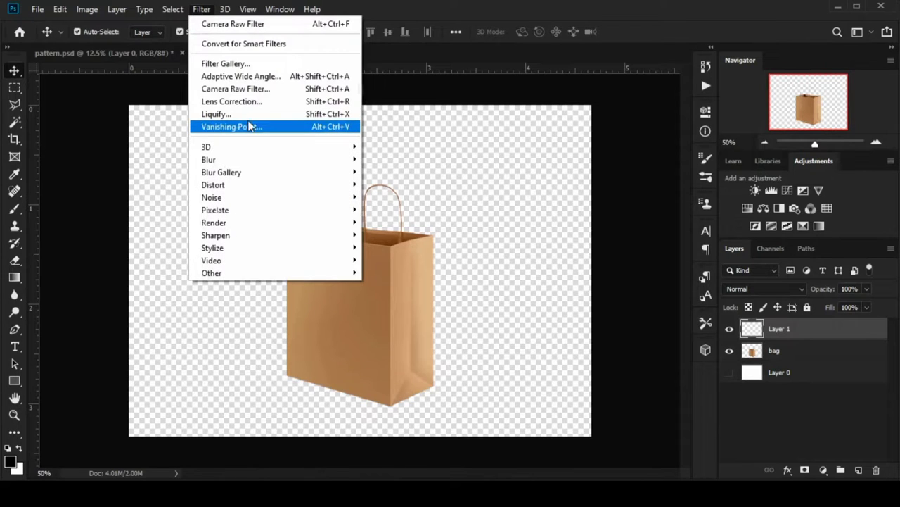
# In Filter > Vanishing Point, draw a perspective plane over the bag's right side panel.
pyautogui.click(252, 130)
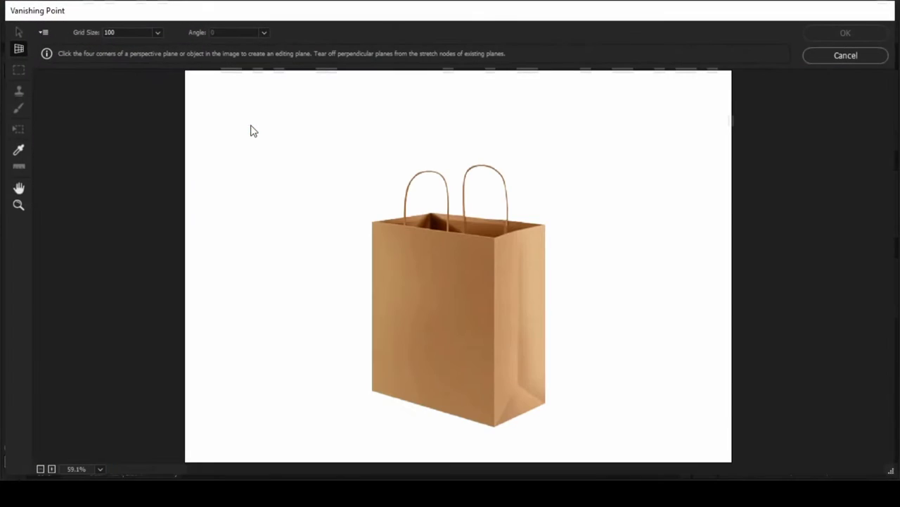
pyautogui.click(544, 225)
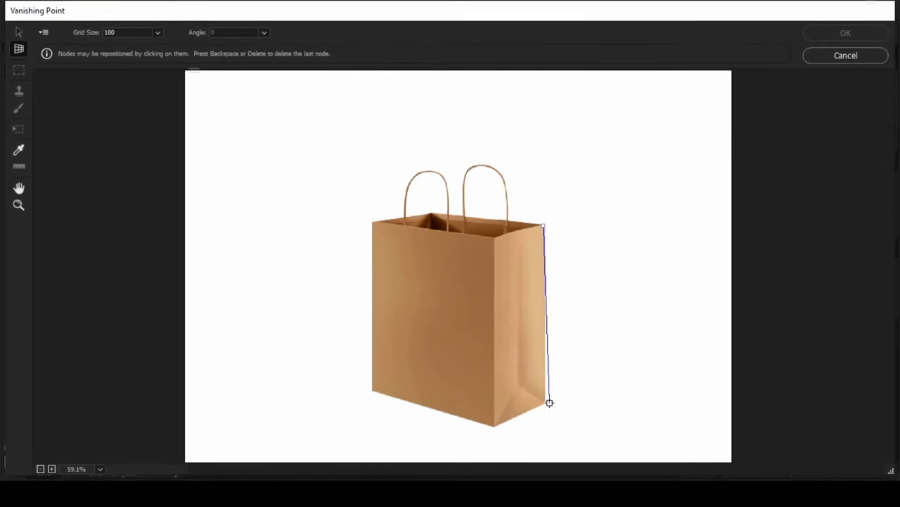
pyautogui.click(495, 426)
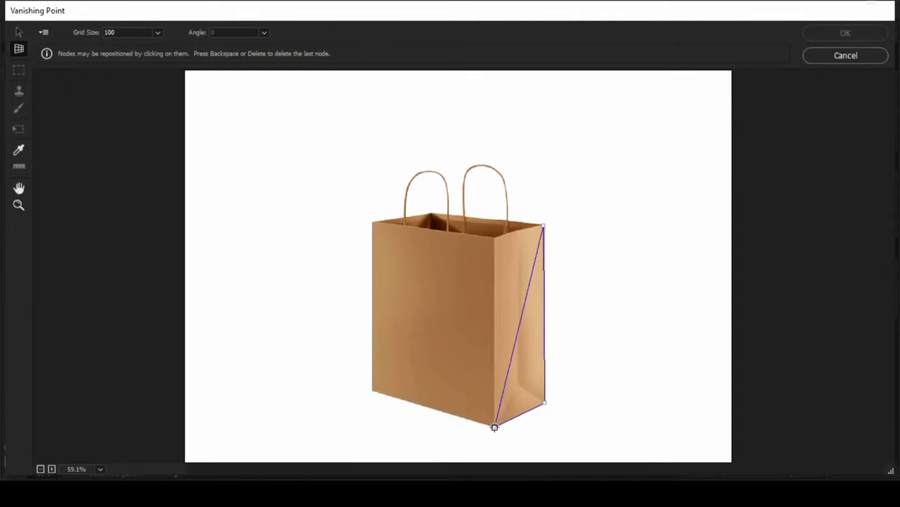
pyautogui.click(494, 236)
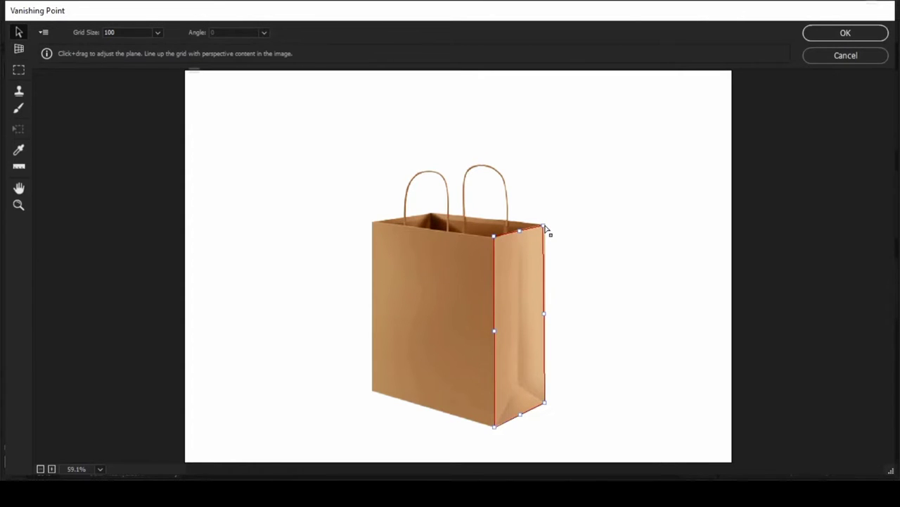
# Tear off a perpendicular plane from the side plane and fit its corners to the bag's front.
pyautogui.moveTo(545, 227); pyautogui.dragTo(546, 228)
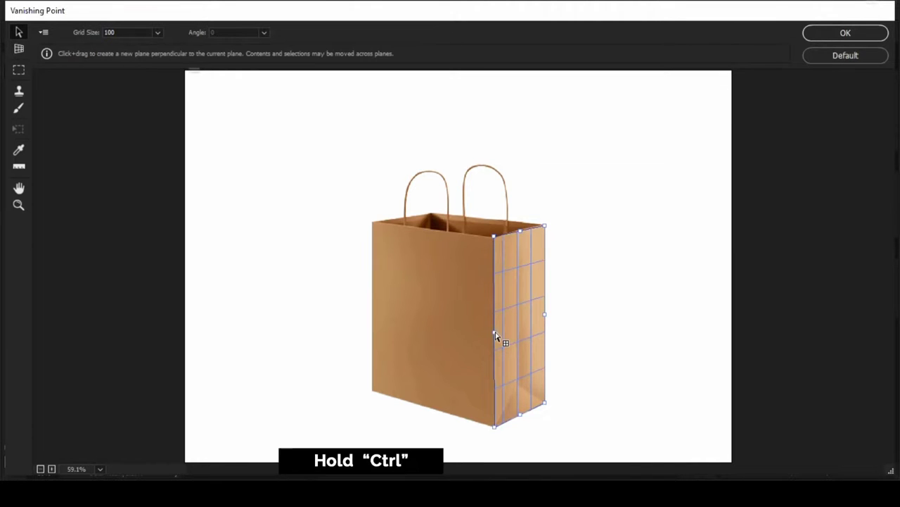
pyautogui.moveTo(493, 331)
pyautogui.mouseDown()
pyautogui.moveTo(368, 321)
pyautogui.moveTo(373, 315)
pyautogui.mouseUp()
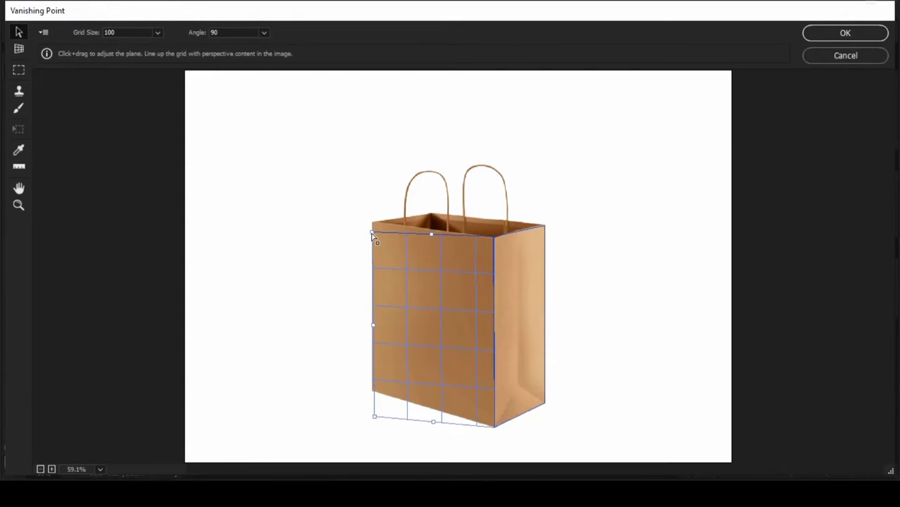
pyautogui.moveTo(372, 235); pyautogui.dragTo(375, 224)
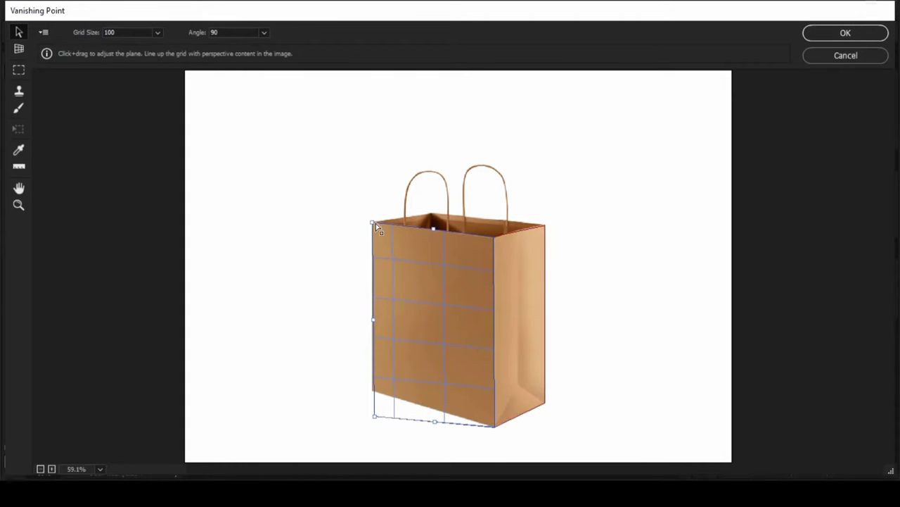
pyautogui.moveTo(373, 413); pyautogui.dragTo(371, 395)
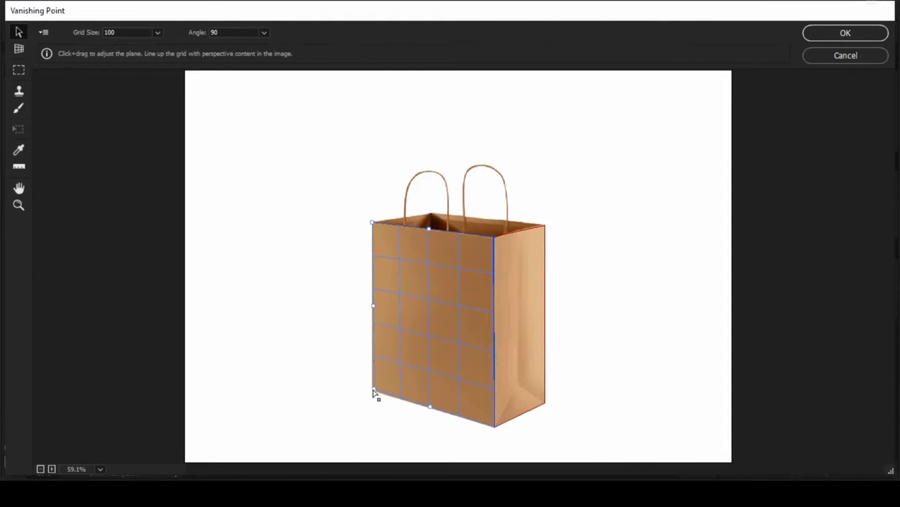
pyautogui.moveTo(374, 392); pyautogui.dragTo(372, 388)
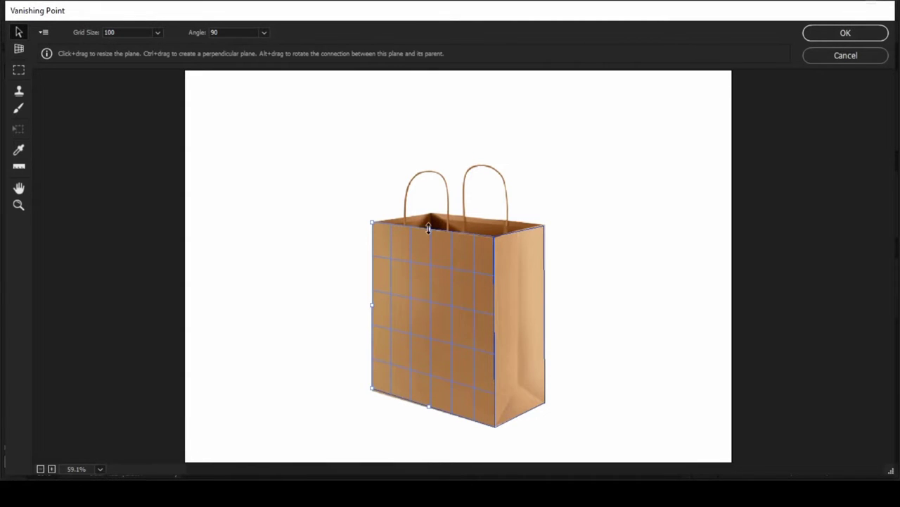
pyautogui.moveTo(428, 228); pyautogui.dragTo(428, 227)
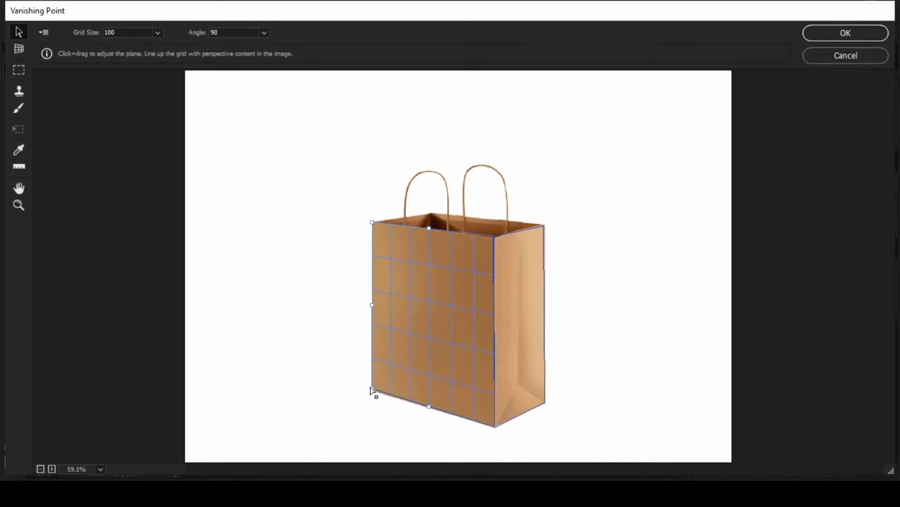
pyautogui.moveTo(371, 391); pyautogui.dragTo(373, 393)
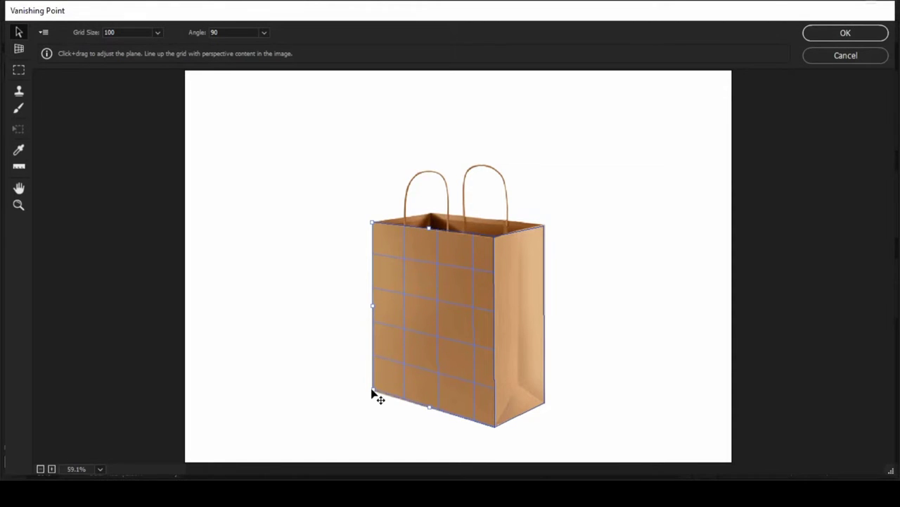
pyautogui.moveTo(372, 392); pyautogui.dragTo(372, 393)
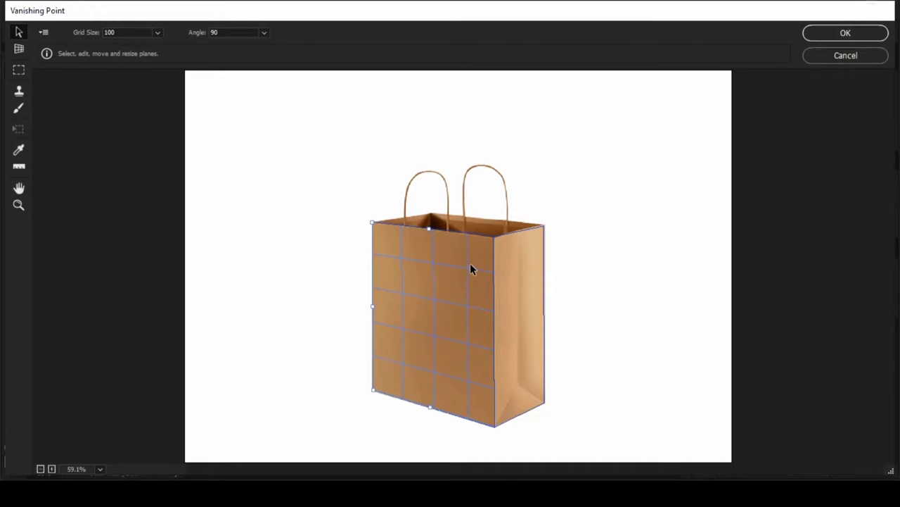
# Deselect the planes, switch to the Marquee tool, and commit both planes with OK.
pyautogui.click(587, 299)
pyautogui.press('m')
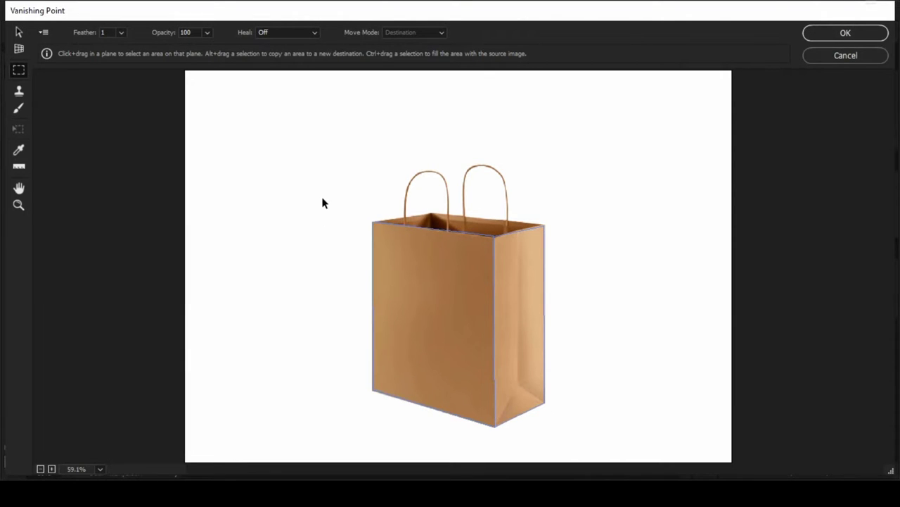
pyautogui.press('alt')
pyautogui.click(811, 35)
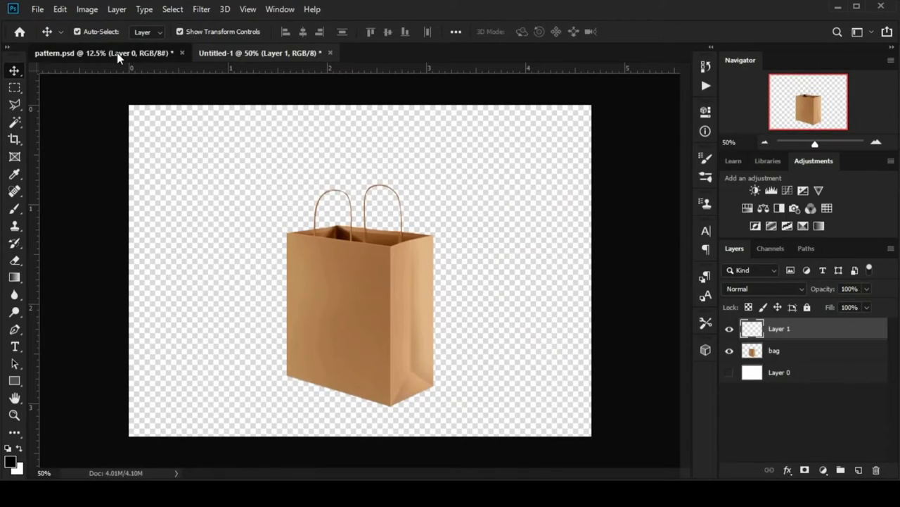
# Select all of pattern.psd, copy it, and return to Untitled-1.
pyautogui.click(116, 54)
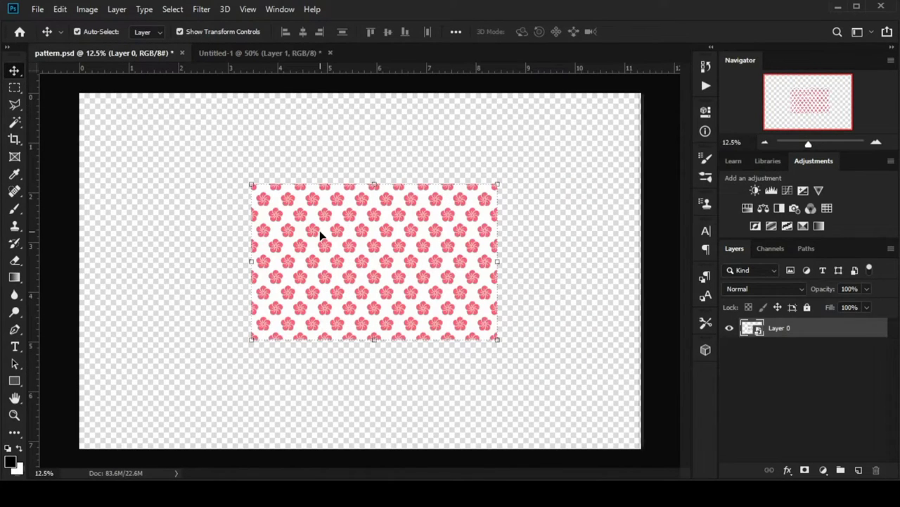
pyautogui.hotkey('ctrl', 'a')
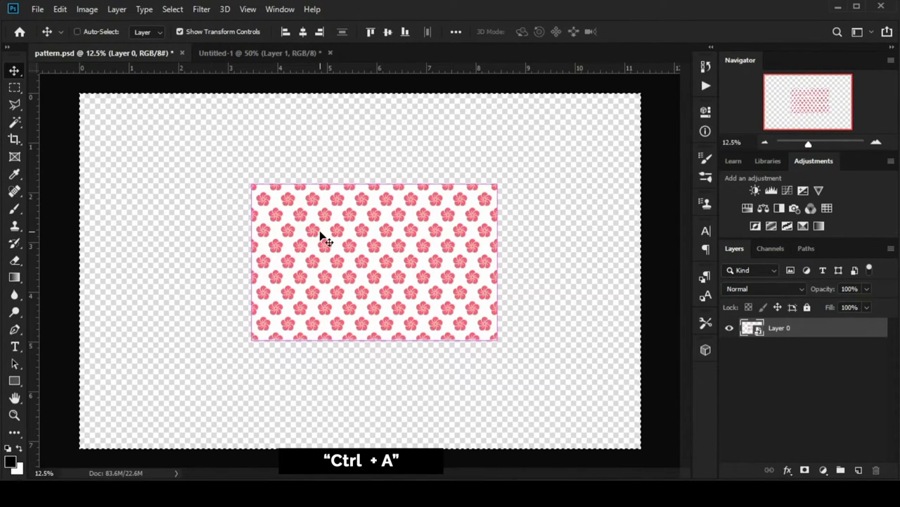
pyautogui.hotkey('ctrl', 'c')
pyautogui.click(242, 54)
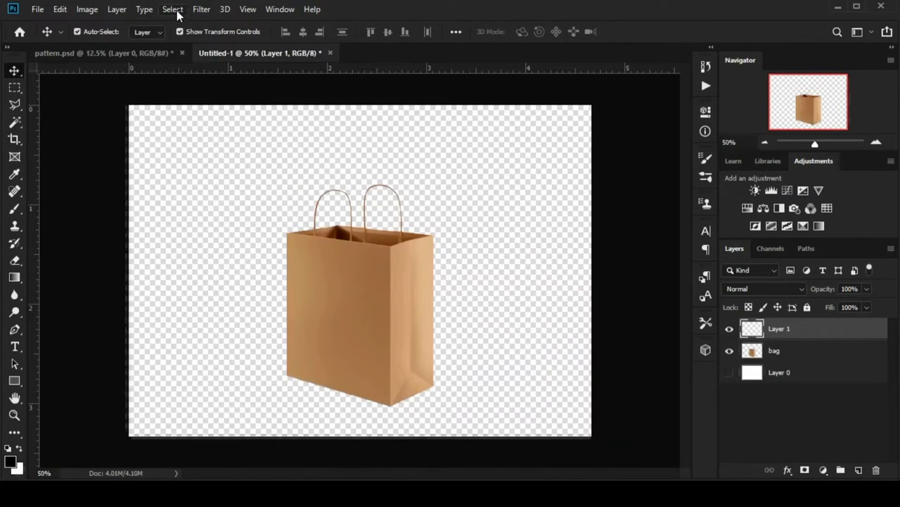
# Reopen Vanishing Point, paste the flower pattern, and activate the Transform tool.
pyautogui.click(201, 9)
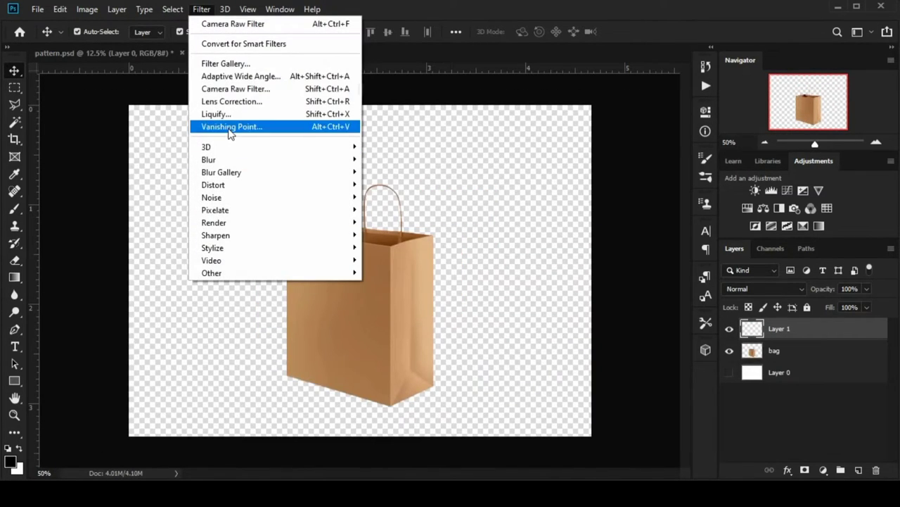
pyautogui.click(229, 127)
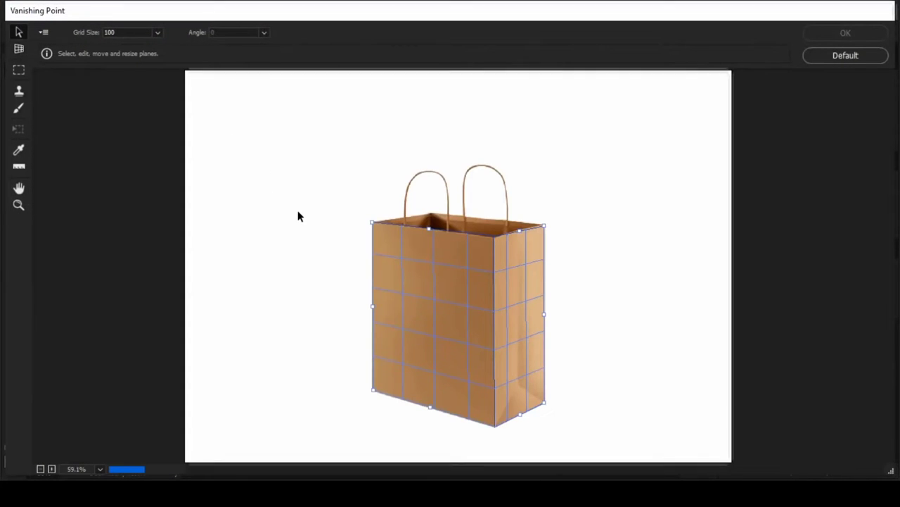
pyautogui.hotkey('ctrl', 'v')
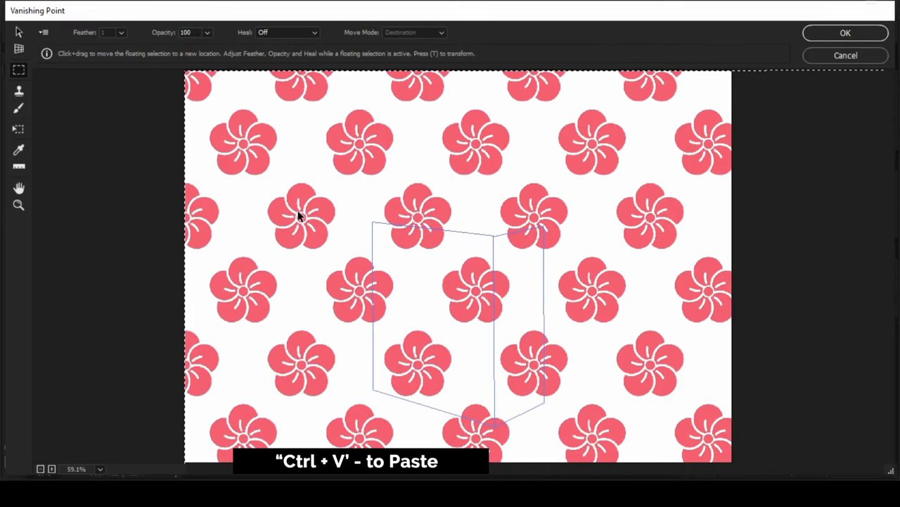
pyautogui.press('t')
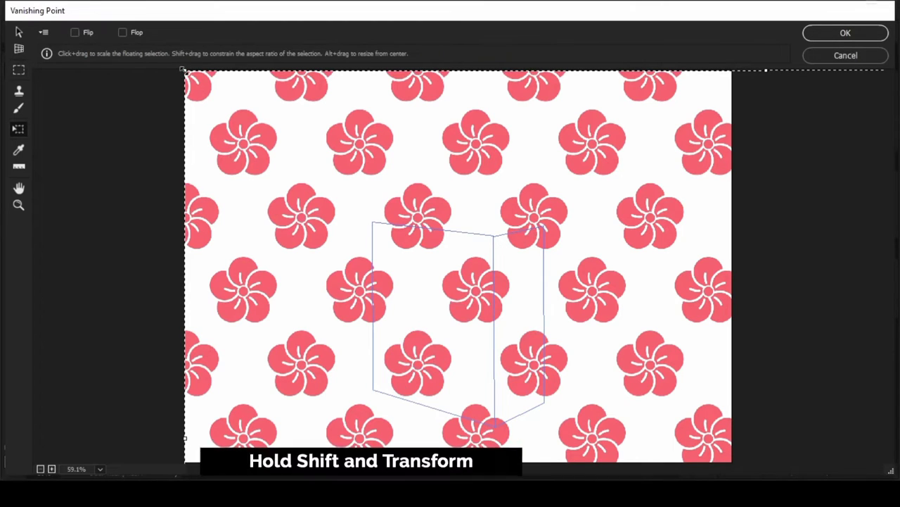
# Scale the floating flower pattern down from its top-left corner and move it up-left near the bag.
pyautogui.moveTo(179, 70); pyautogui.dragTo(278, 174)
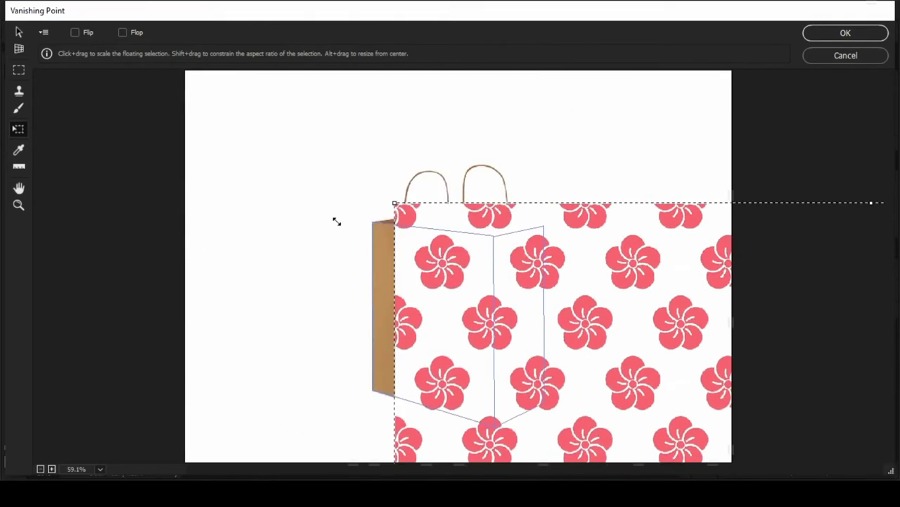
pyautogui.moveTo(278, 173)
pyautogui.mouseDown()
pyautogui.moveTo(312, 215)
pyautogui.moveTo(216, 134)
pyautogui.moveTo(231, 133)
pyautogui.mouseUp()
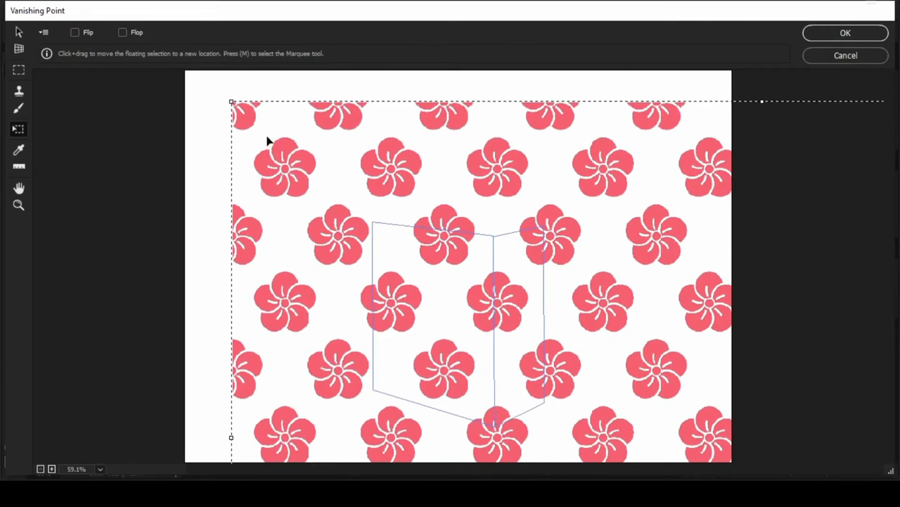
pyautogui.moveTo(230, 105)
pyautogui.mouseDown()
pyautogui.moveTo(221, 96)
pyautogui.moveTo(278, 161)
pyautogui.moveTo(281, 145)
pyautogui.moveTo(227, 102)
pyautogui.mouseUp()
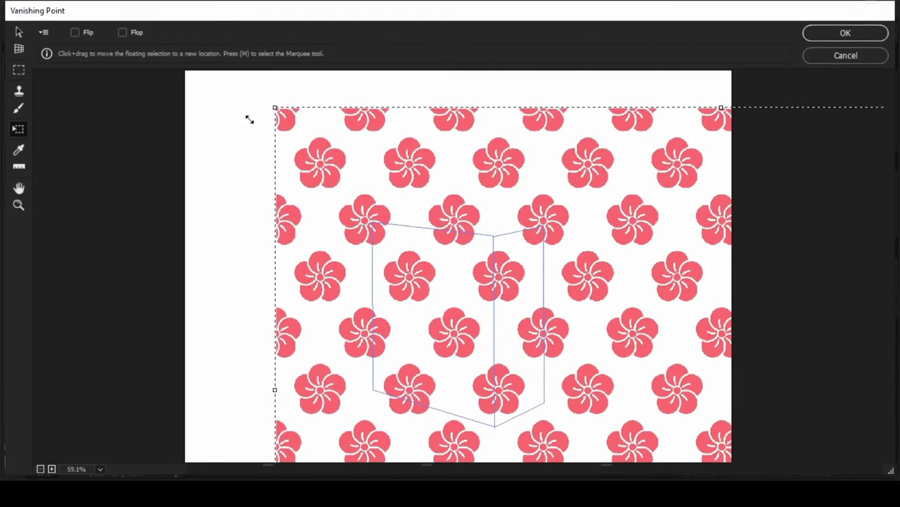
pyautogui.moveTo(238, 107); pyautogui.dragTo(264, 138)
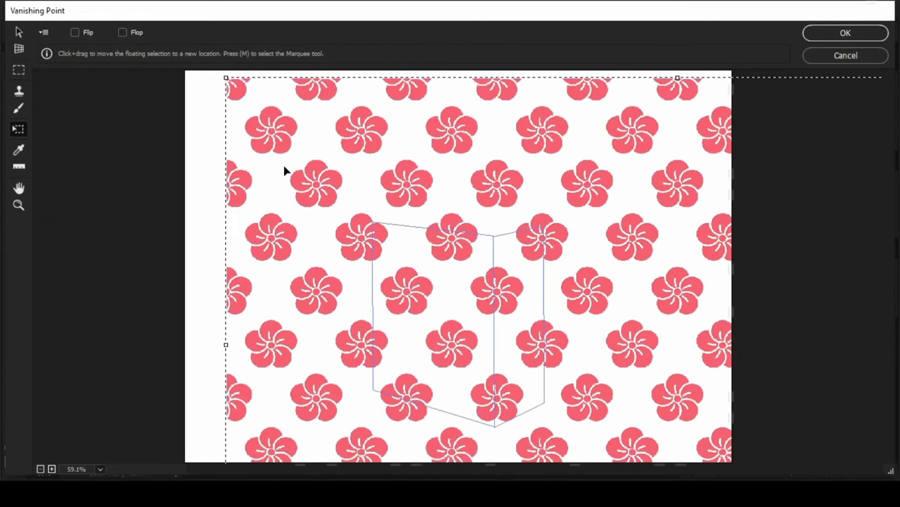
pyautogui.moveTo(318, 226); pyautogui.dragTo(275, 158)
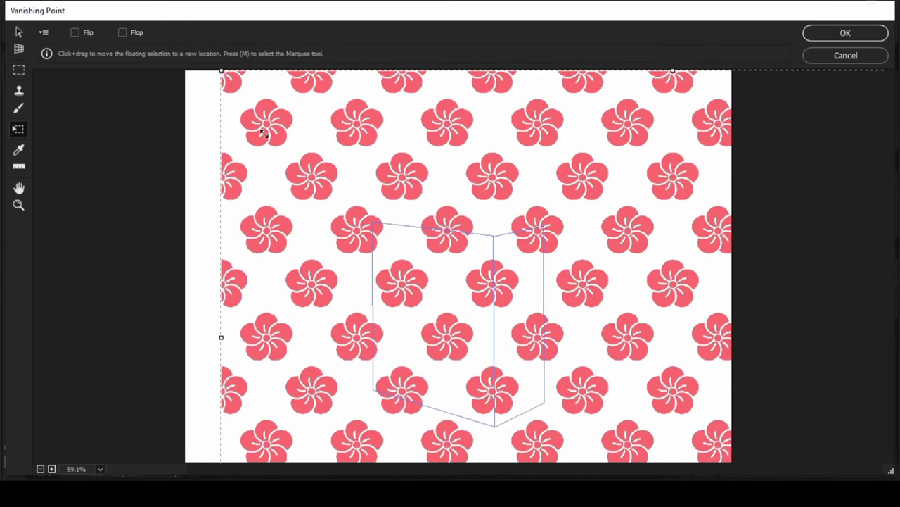
pyautogui.moveTo(261, 125)
pyautogui.mouseDown()
pyautogui.moveTo(285, 171)
pyautogui.moveTo(215, 137)
pyautogui.moveTo(219, 131)
pyautogui.mouseUp()
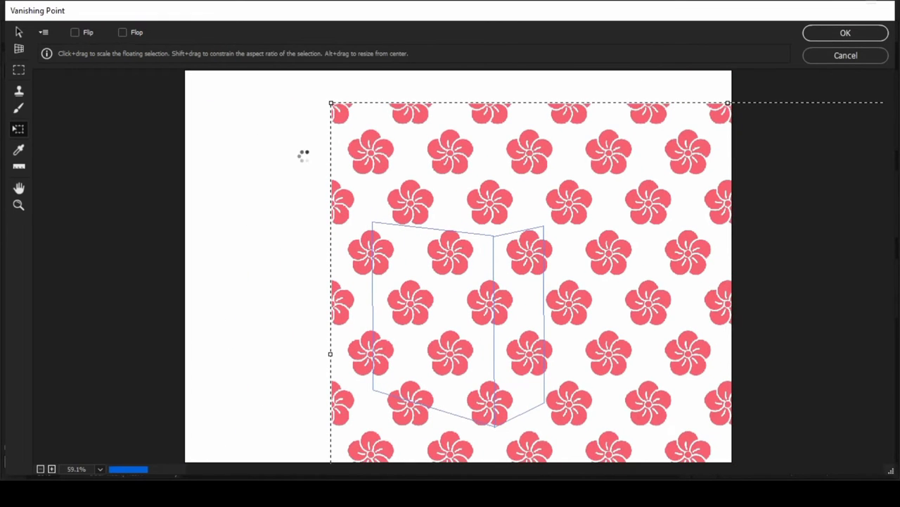
pyautogui.moveTo(382, 178); pyautogui.dragTo(308, 166)
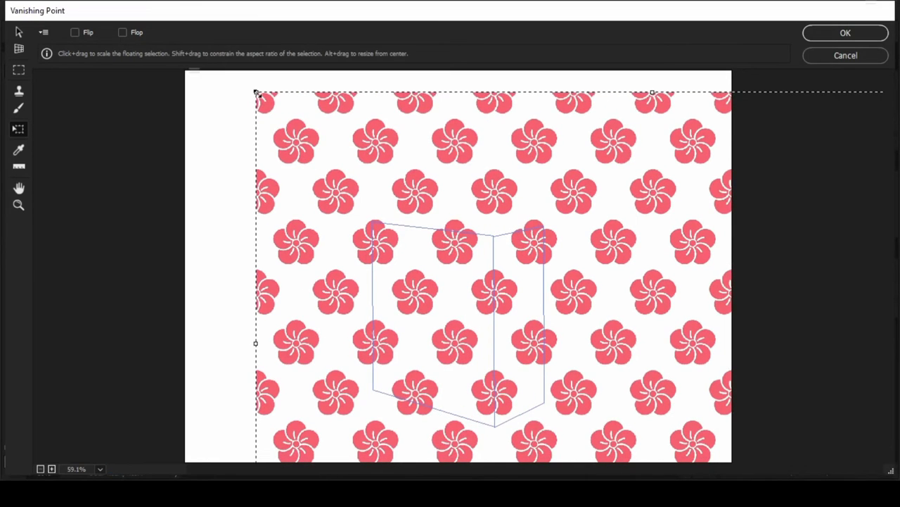
pyautogui.moveTo(265, 103); pyautogui.dragTo(317, 163)
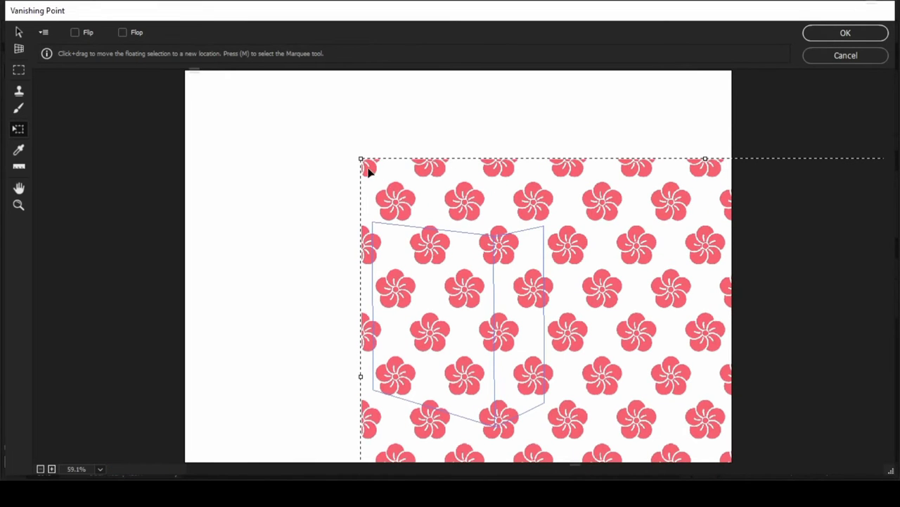
# Shrink the pattern to smaller flowers, wrap it onto the bag's front and side planes, and accept.
pyautogui.moveTo(370, 171)
pyautogui.mouseDown()
pyautogui.moveTo(278, 115)
pyautogui.moveTo(253, 85)
pyautogui.moveTo(305, 160)
pyautogui.mouseUp()
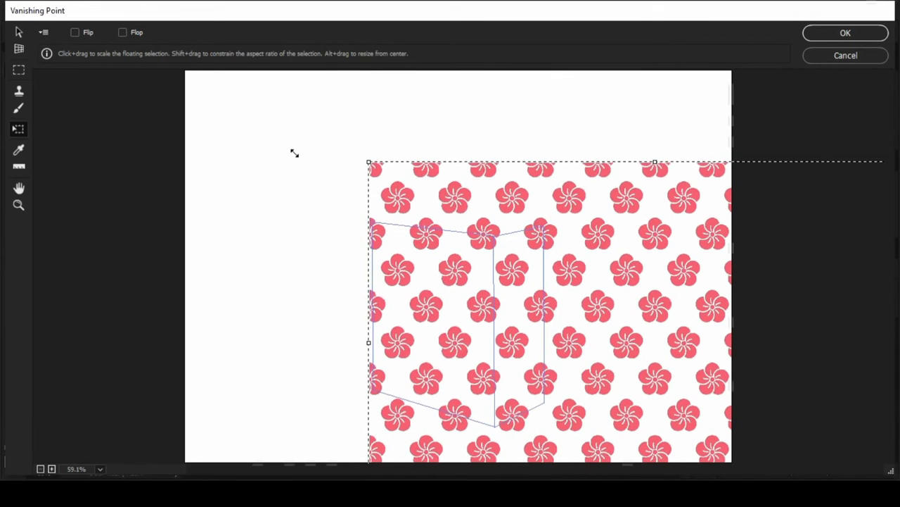
pyautogui.moveTo(304, 161); pyautogui.dragTo(279, 137)
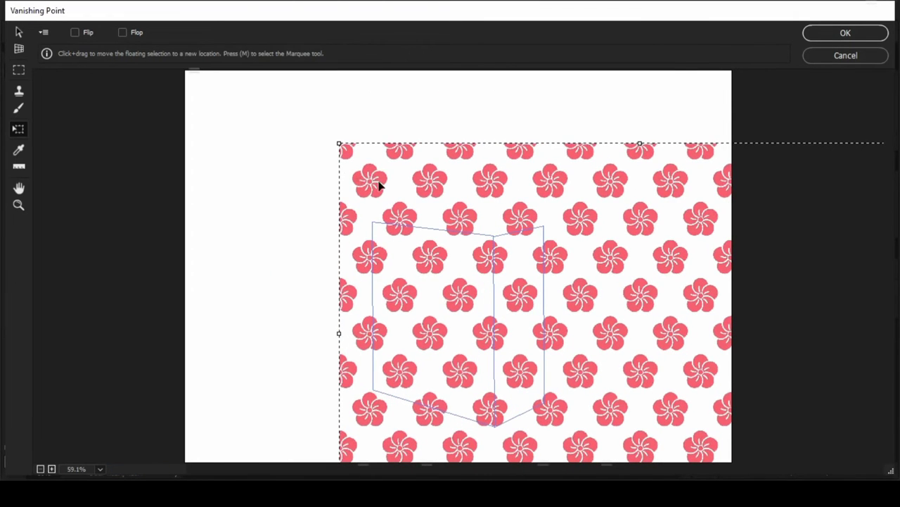
pyautogui.moveTo(407, 197); pyautogui.dragTo(342, 157)
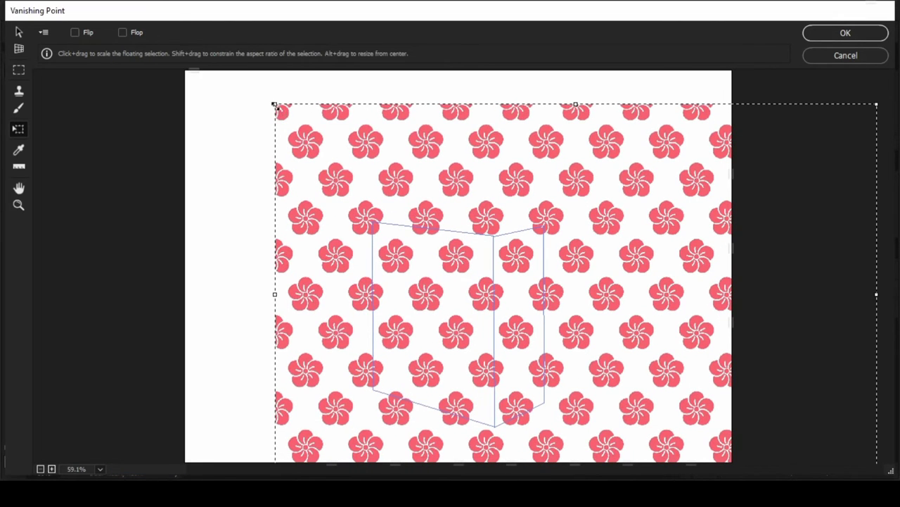
pyautogui.moveTo(275, 106); pyautogui.dragTo(316, 147)
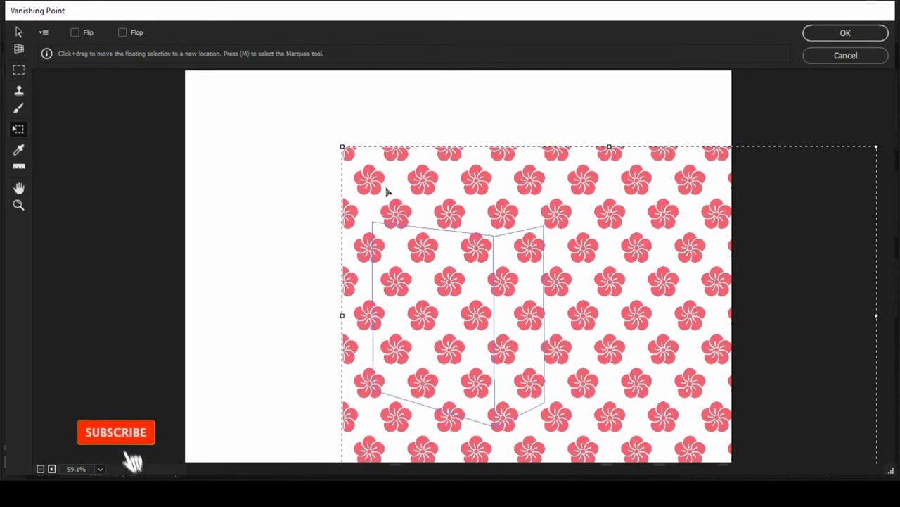
pyautogui.moveTo(427, 189); pyautogui.dragTo(336, 153)
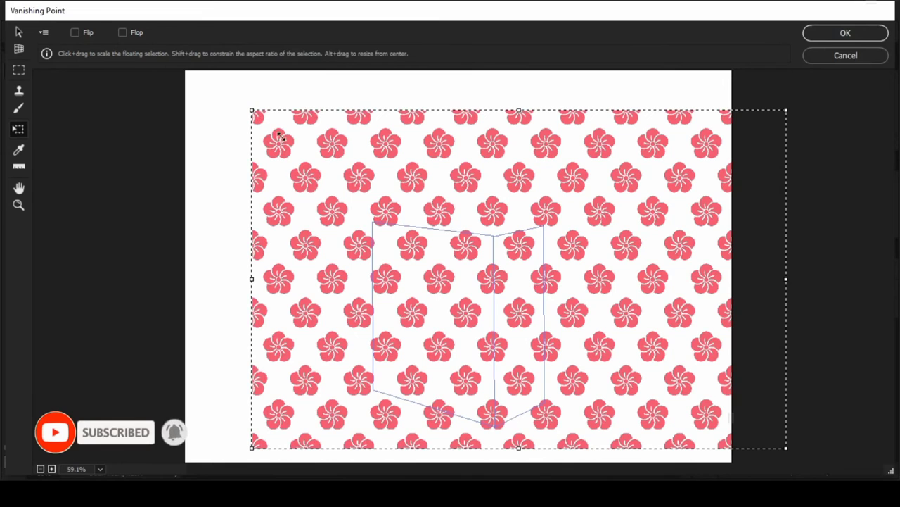
pyautogui.moveTo(253, 112); pyautogui.dragTo(345, 173)
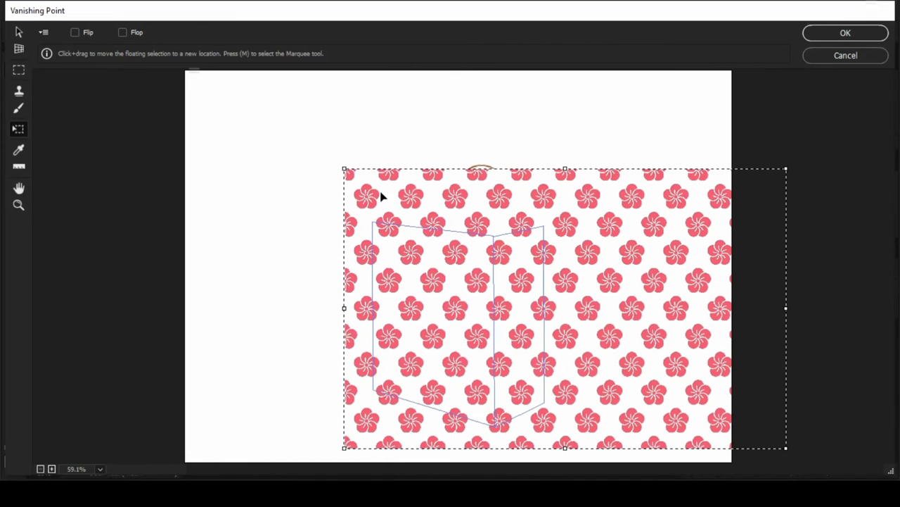
pyautogui.moveTo(396, 199); pyautogui.dragTo(378, 194)
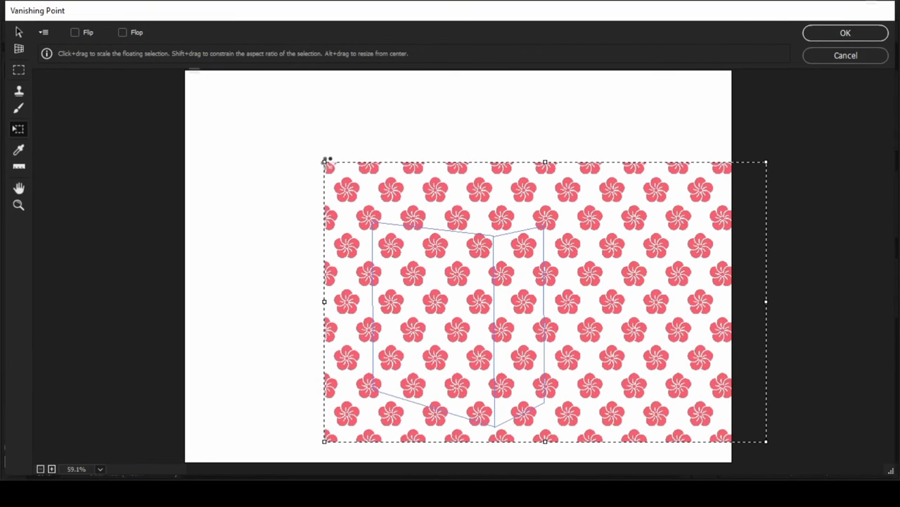
pyautogui.moveTo(325, 164); pyautogui.dragTo(348, 185)
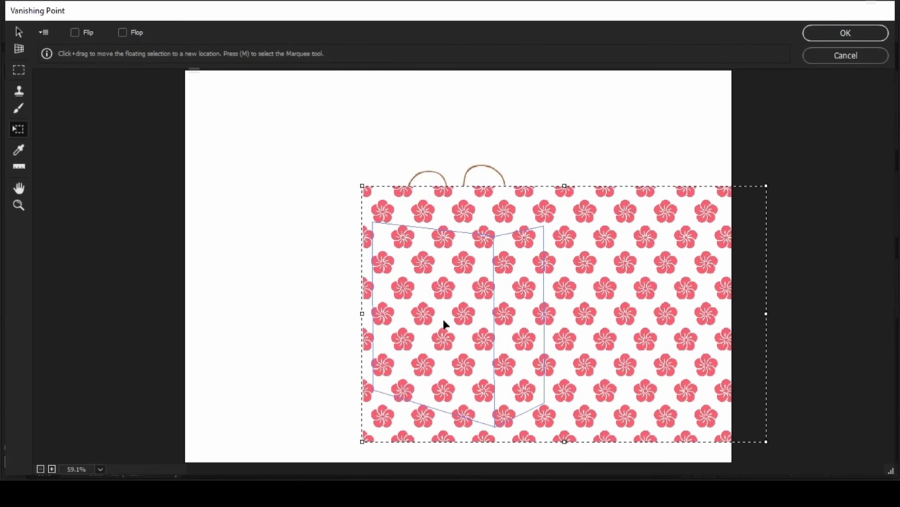
pyautogui.moveTo(445, 324)
pyautogui.mouseDown()
pyautogui.moveTo(454, 325)
pyautogui.moveTo(414, 318)
pyautogui.mouseUp()
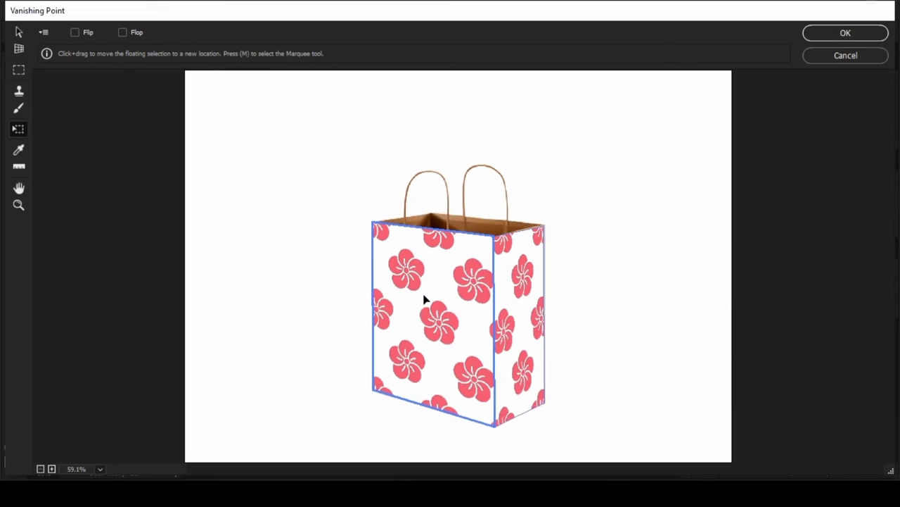
pyautogui.click(830, 35)
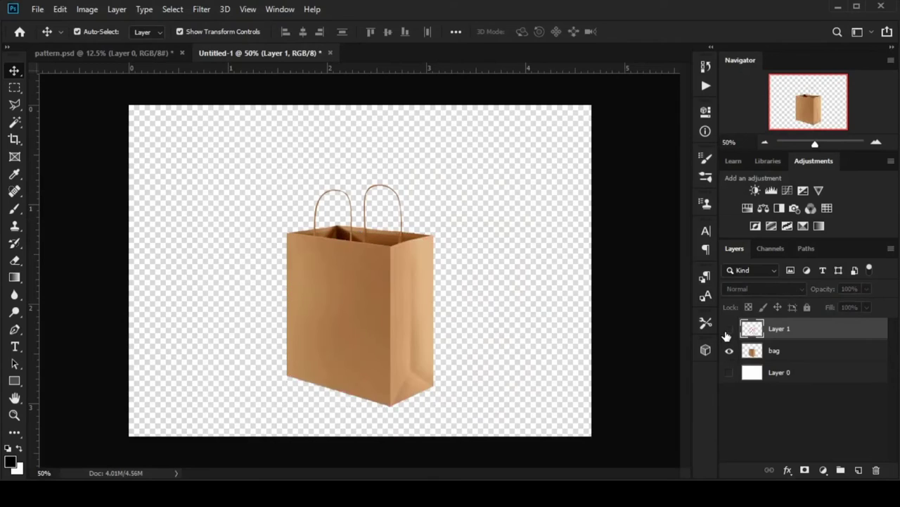
# Set Layer 1's blend mode to Soft Light and toggle its visibility to compare with the plain bag.
pyautogui.click(728, 330)
pyautogui.click(746, 288)
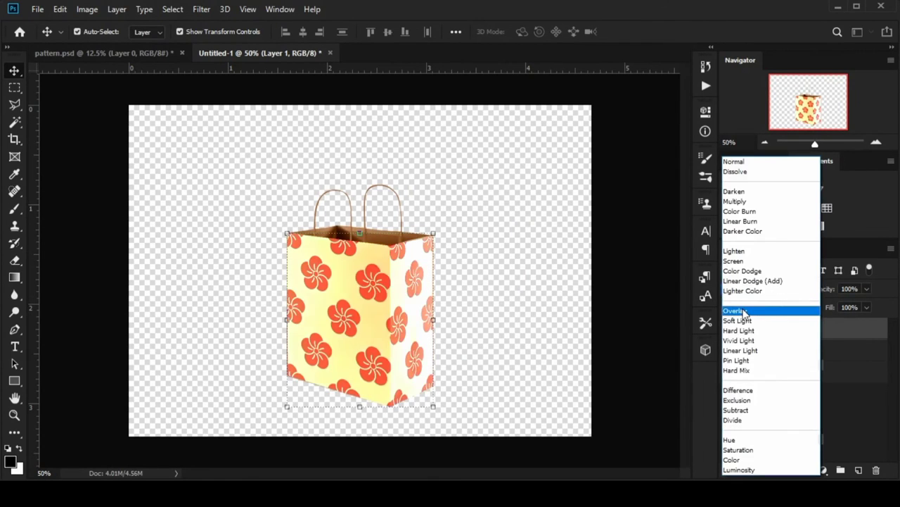
pyautogui.click(744, 321)
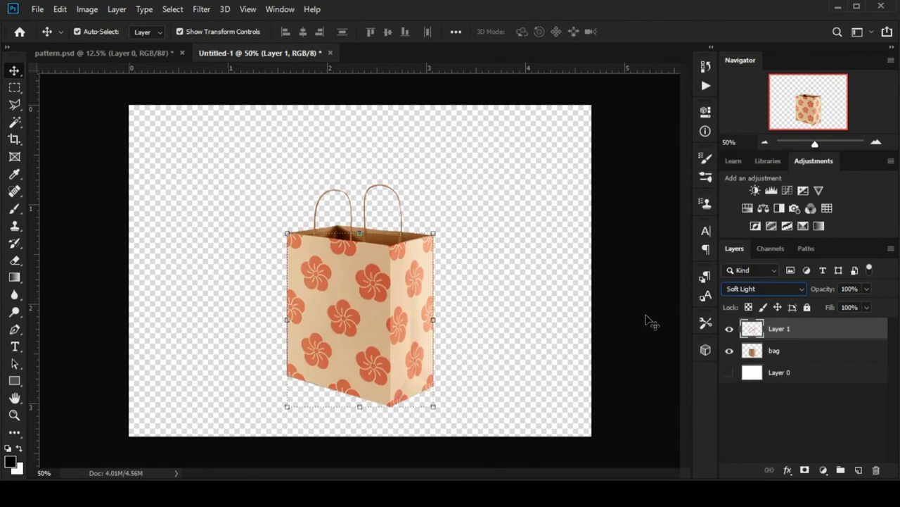
pyautogui.click(650, 321)
pyautogui.click(729, 329)
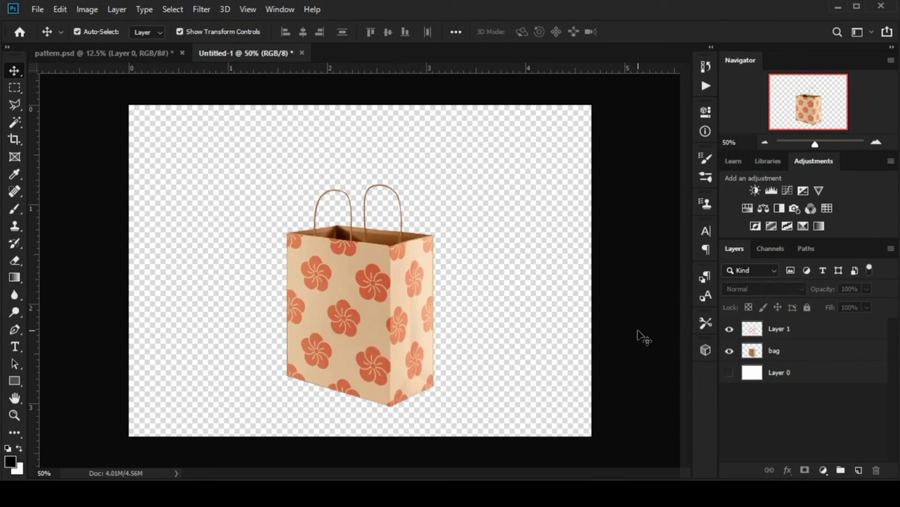
pyautogui.hotkey('ctrl', '+')
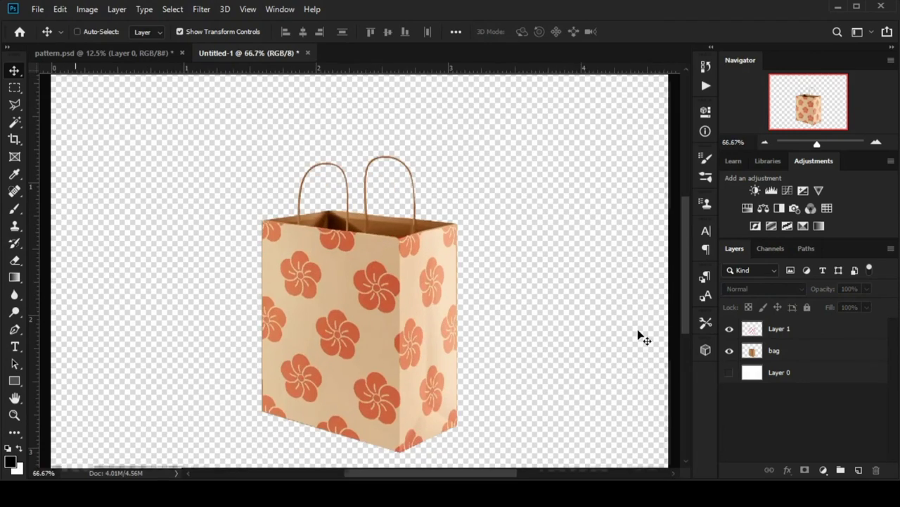
pyautogui.hotkey('ctrl', '-')
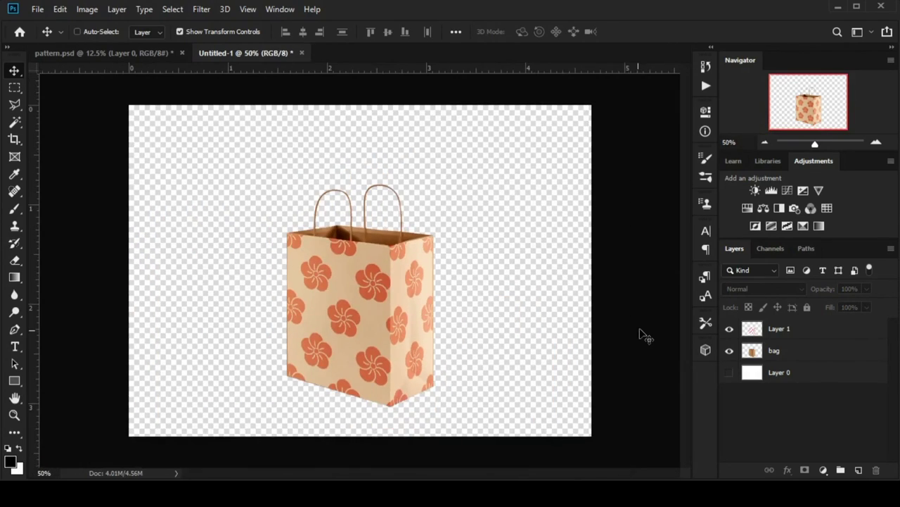